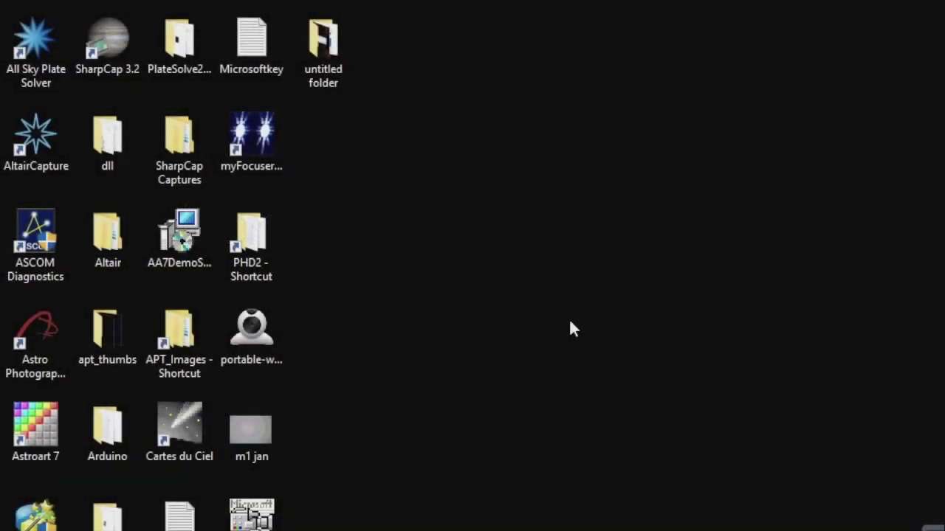
Launch myFocuserPro2 and connect to the focuser on COM9 with CoilPower enabled.
left_click(246, 130)
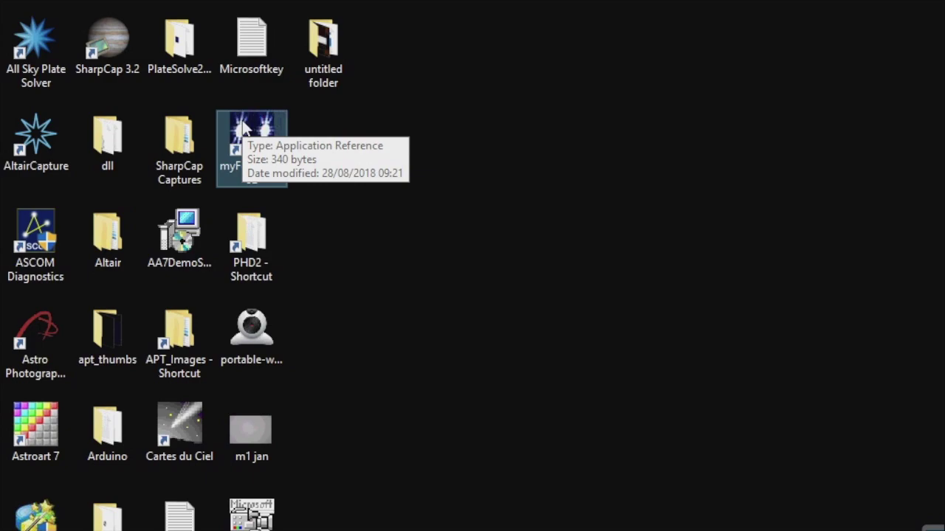
double_click(245, 130)
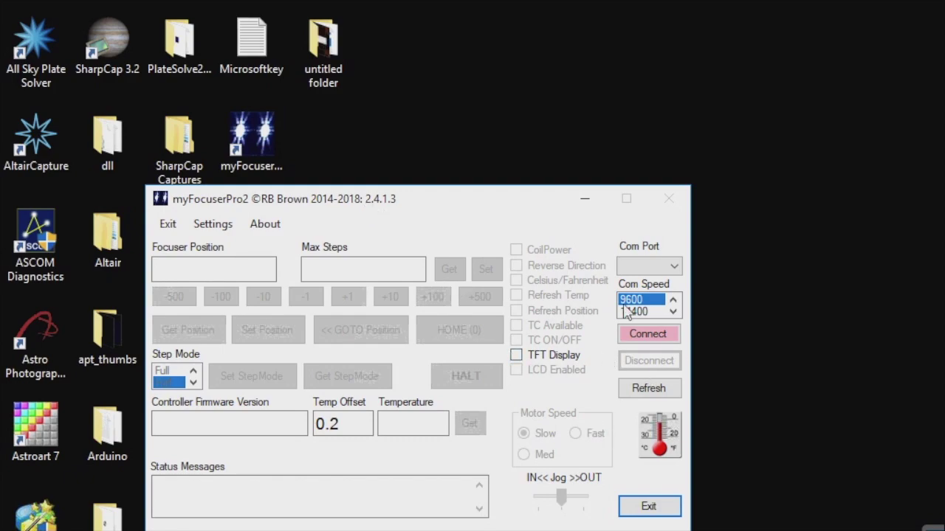
left_click(645, 267)
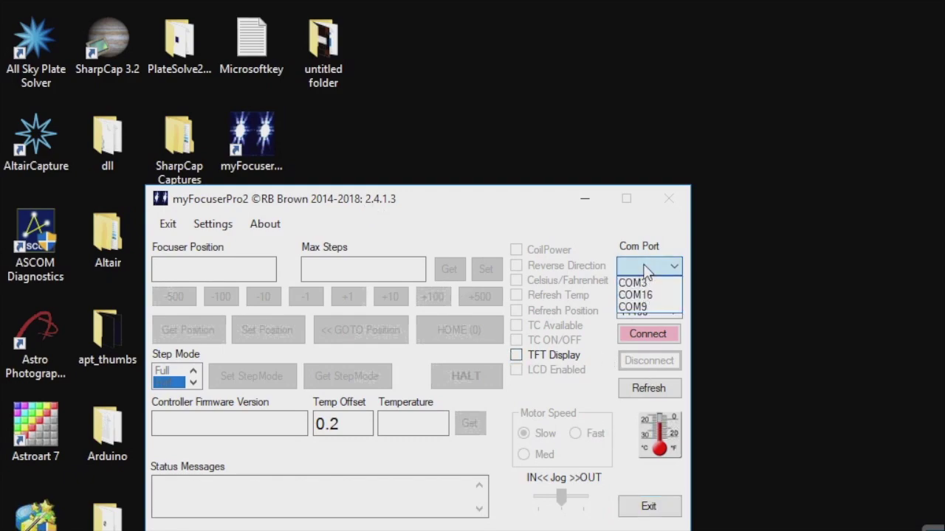
left_click(641, 307)
left_click(645, 335)
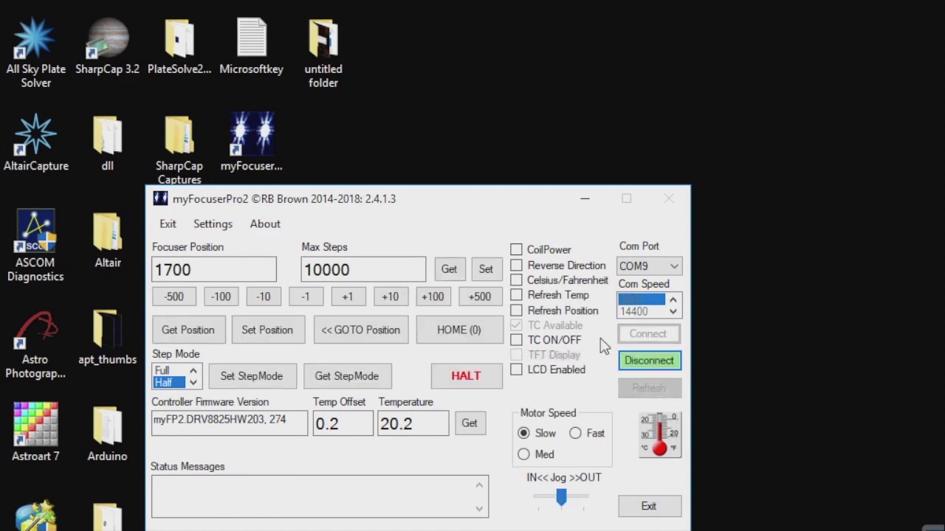
left_click(517, 251)
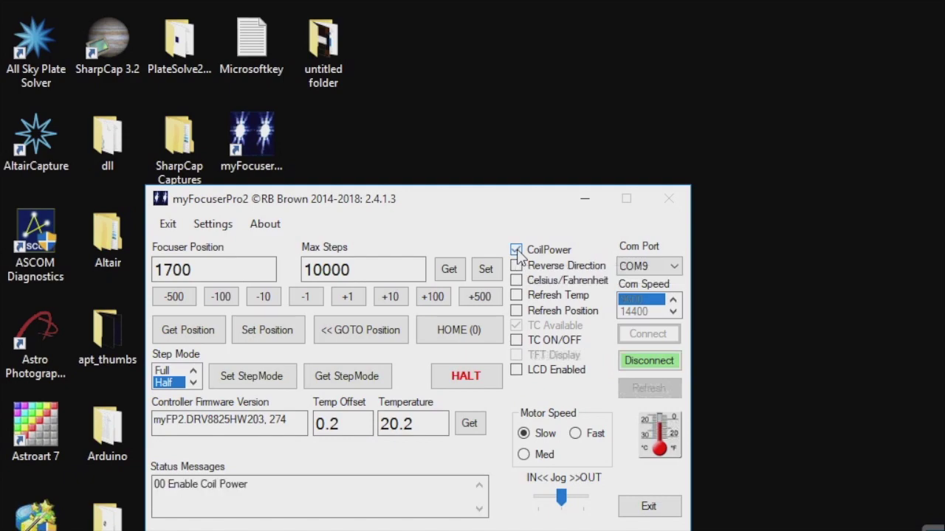
Reset the focuser position from 1700 to 0, then move it out by 500 steps.
double_click(203, 270)
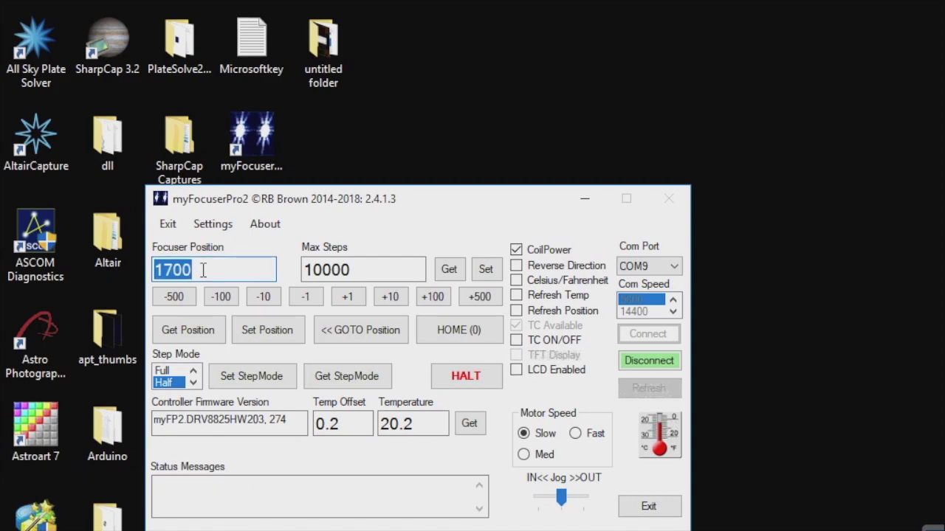
key("BackSpace")
type("0")
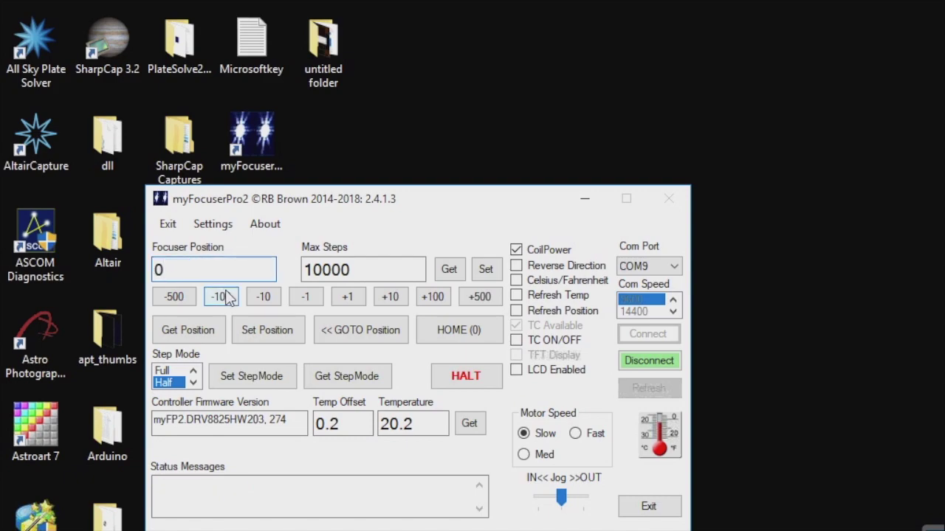
left_click(264, 331)
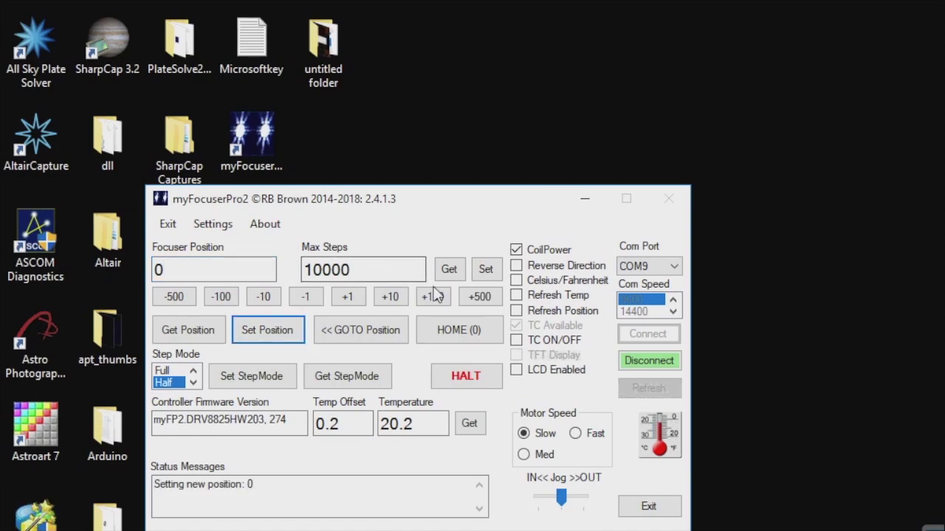
left_click(611, 296)
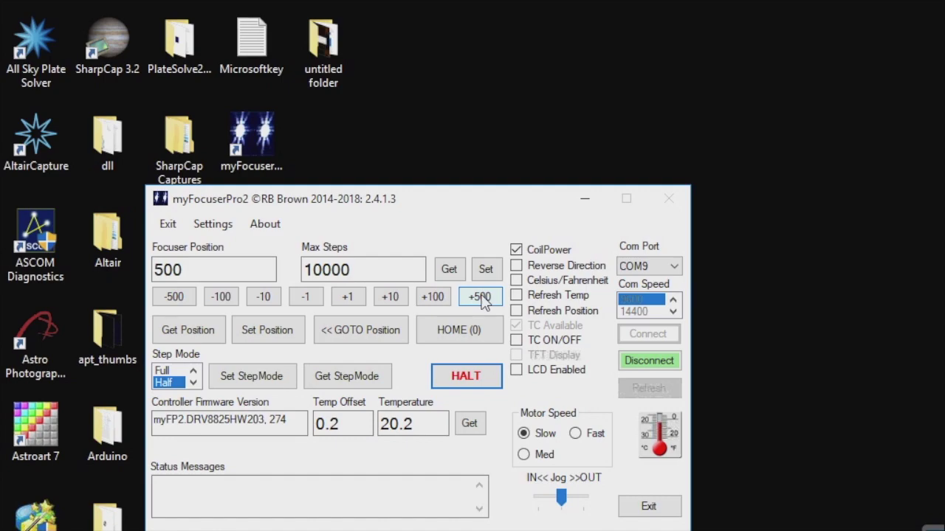
Turn off coil power, then exit myFocuserPro2 and confirm disconnecting the controller.
left_click(515, 253)
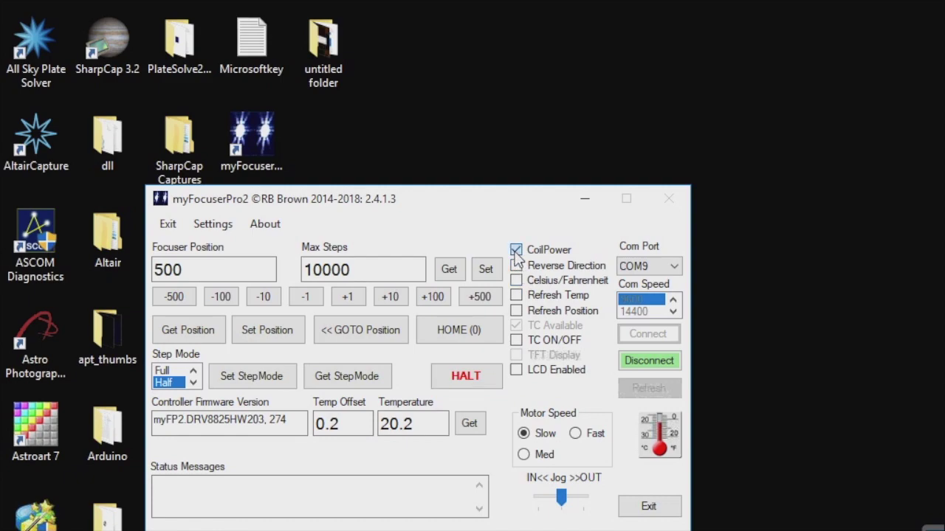
left_click(664, 511)
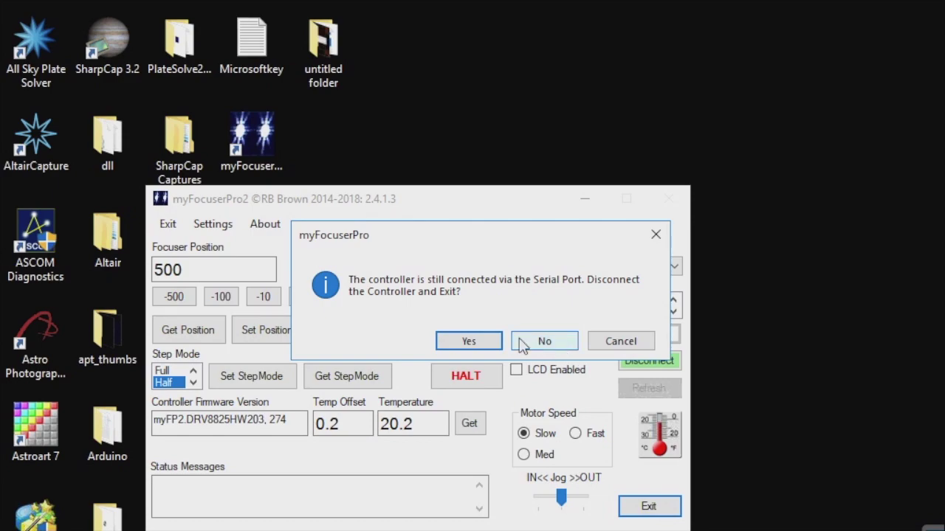
left_click(487, 343)
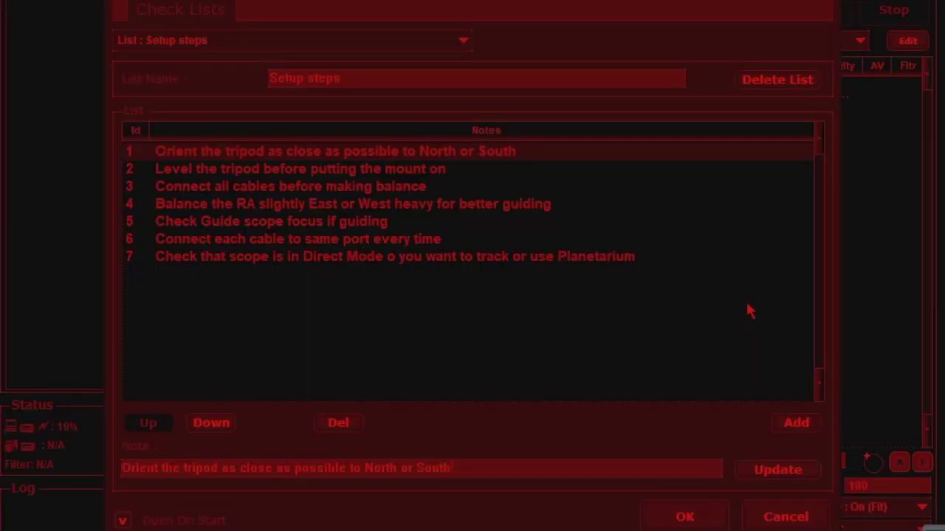
Connect the myFocuserPro2ASCOM focuser driver on COM11 and load preset position 1700.
left_click(690, 515)
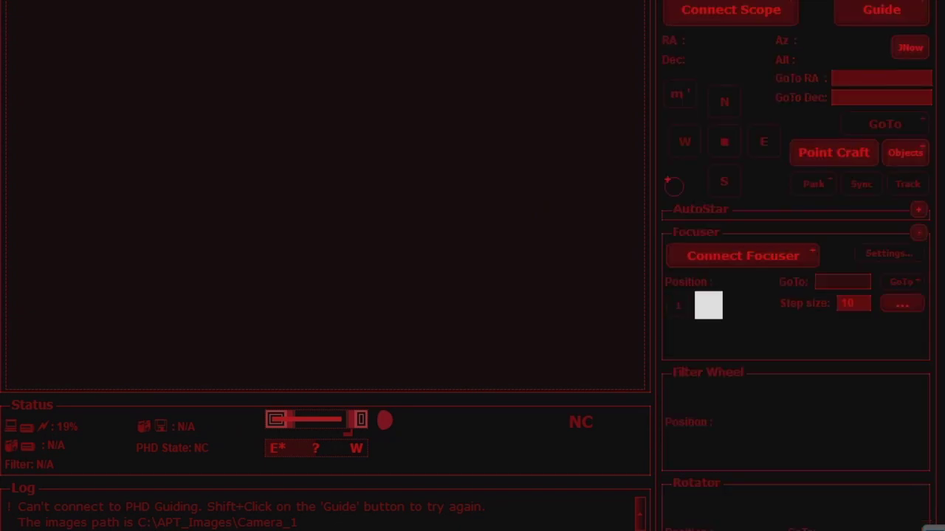
left_click(777, 263)
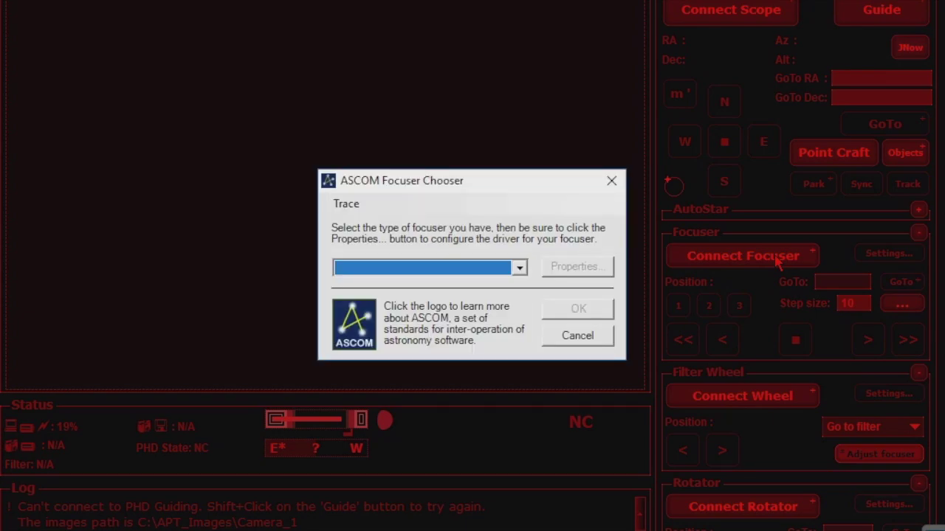
left_click(520, 268)
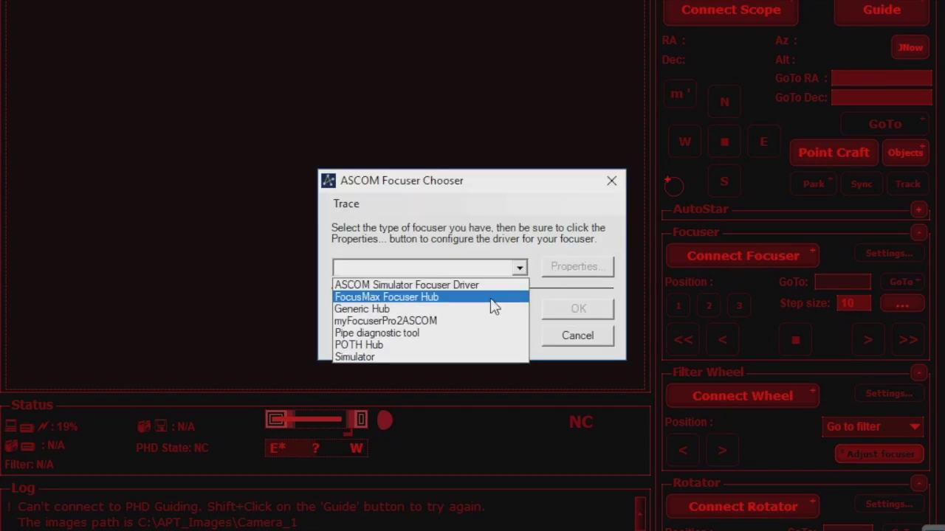
left_click(481, 321)
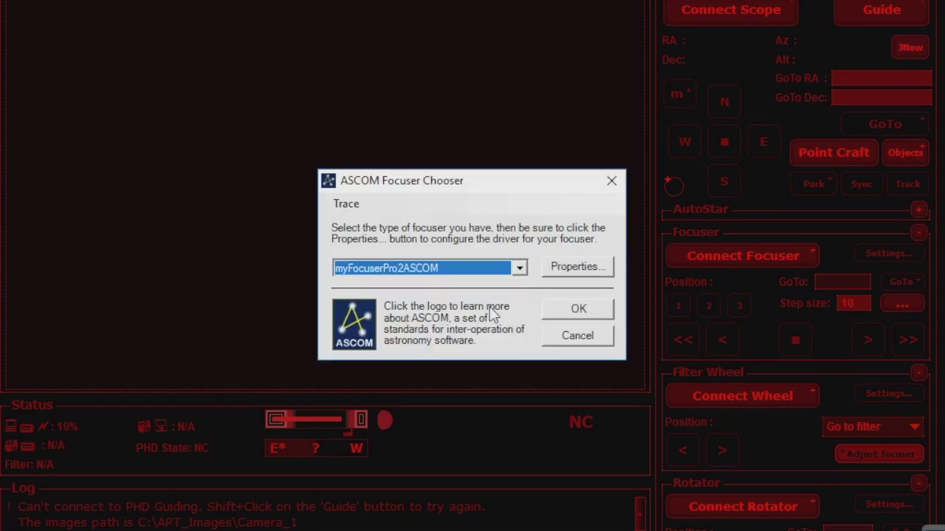
left_click(560, 271)
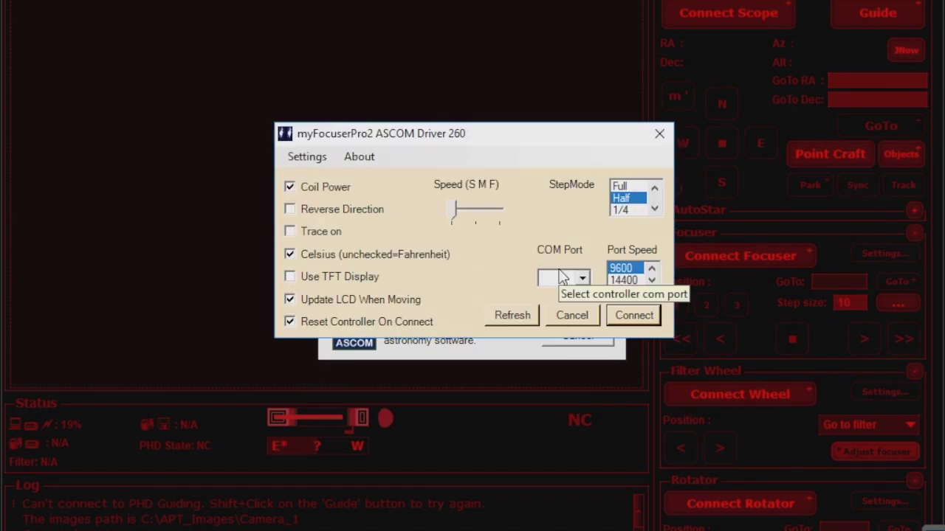
left_click(583, 279)
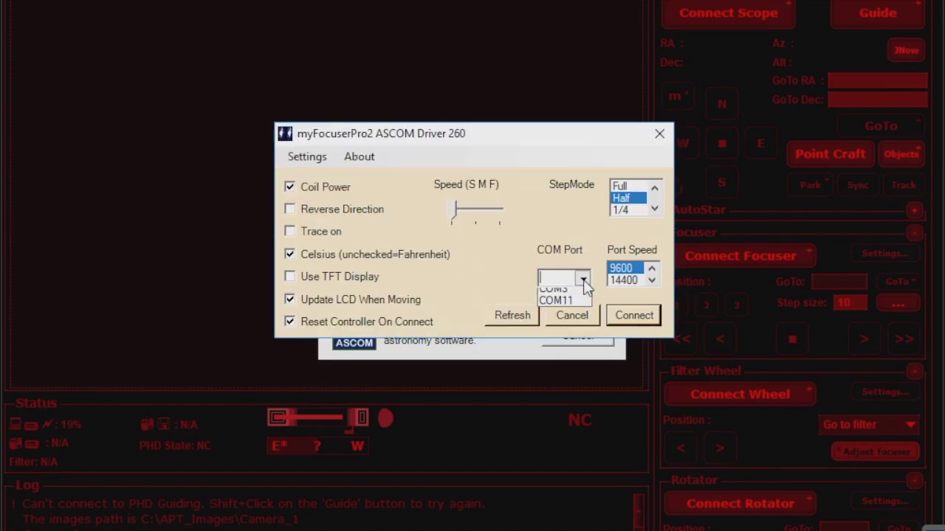
left_click(572, 308)
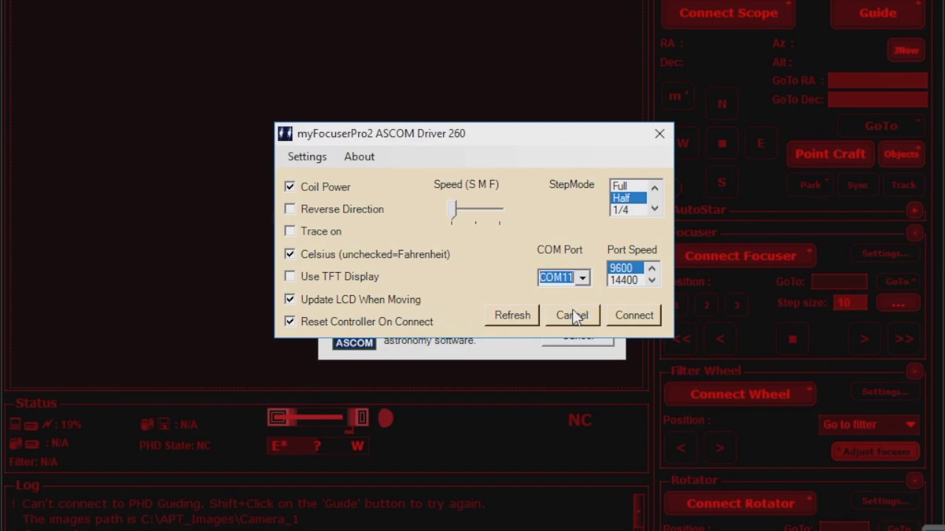
left_click(631, 316)
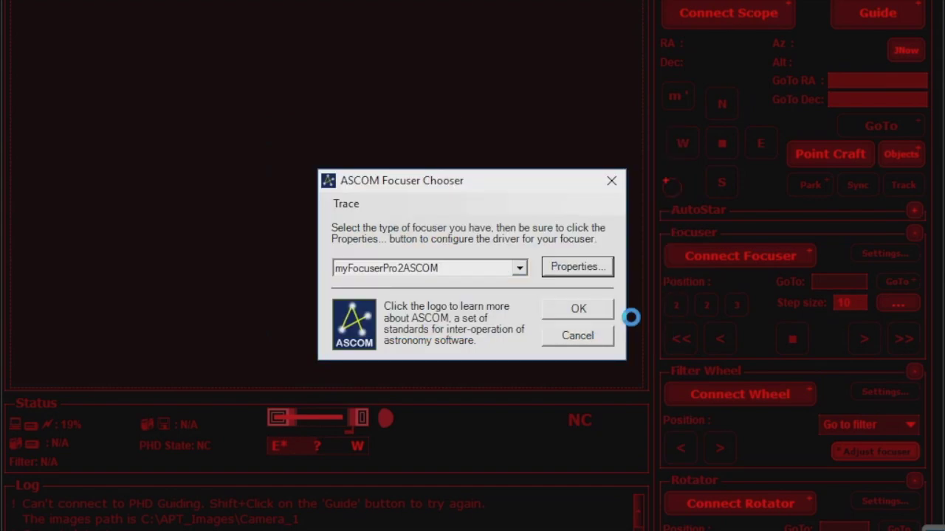
left_click(582, 311)
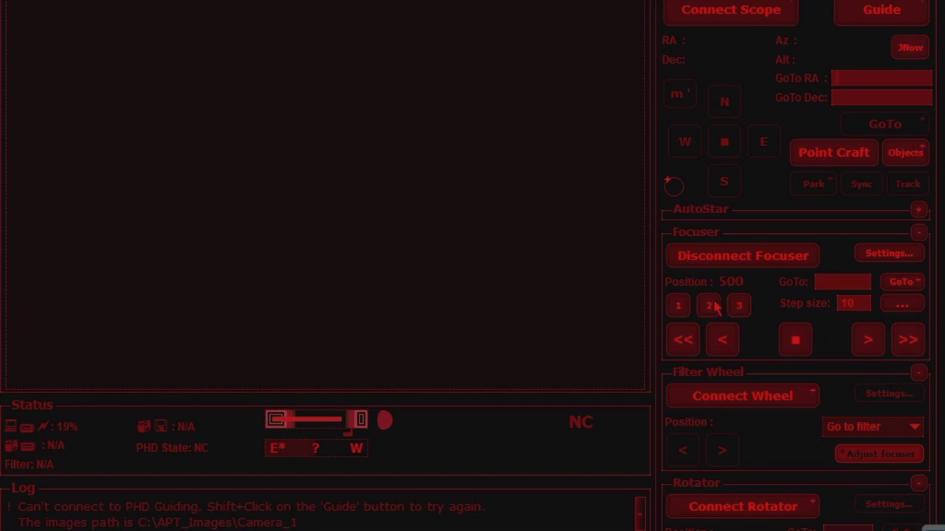
left_click(712, 307)
Send the focuser to the GoTo target position 1700.
left_click(899, 286)
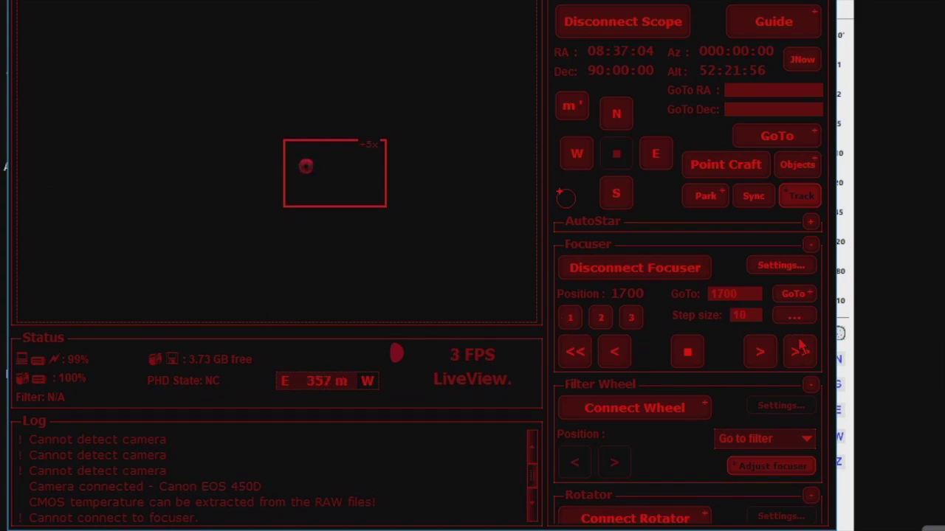
Step the focuser outward from 1700 toward 2300 until the star shrinks to a tight point.
left_click(797, 356)
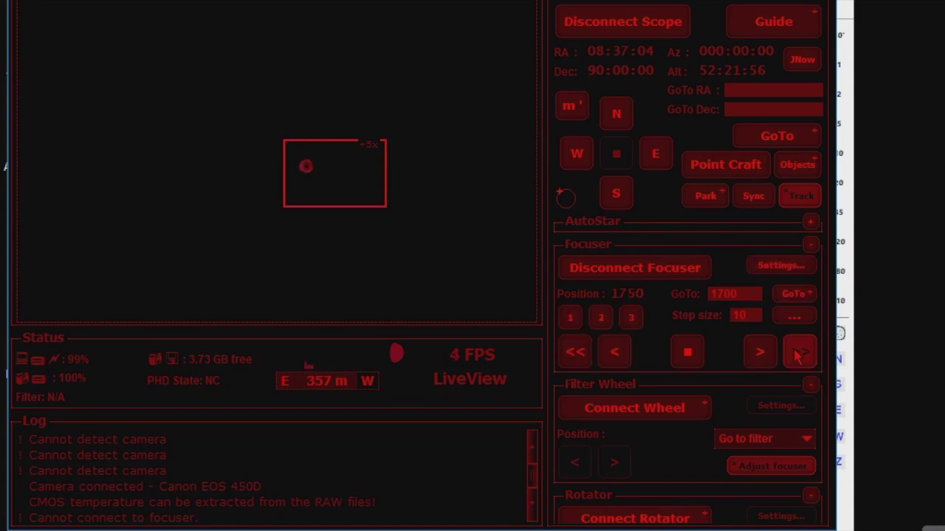
left_click(797, 356)
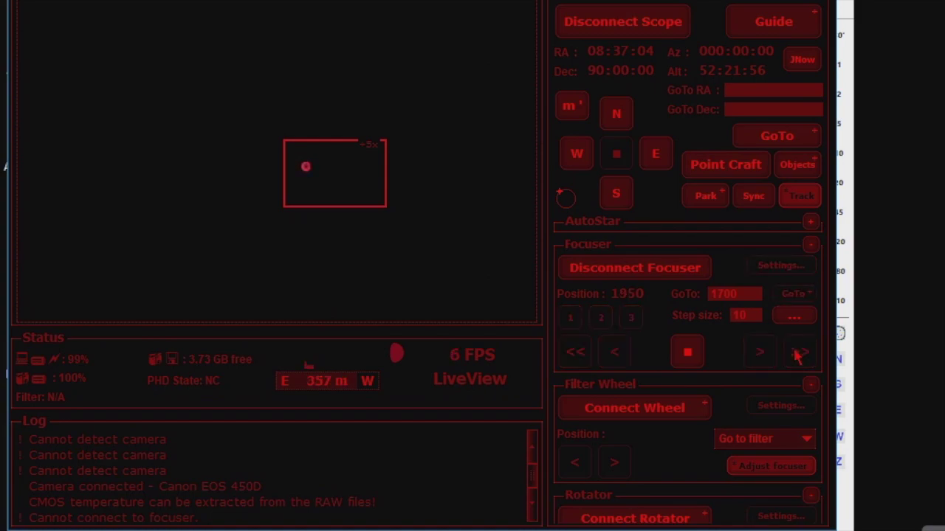
left_click(797, 356)
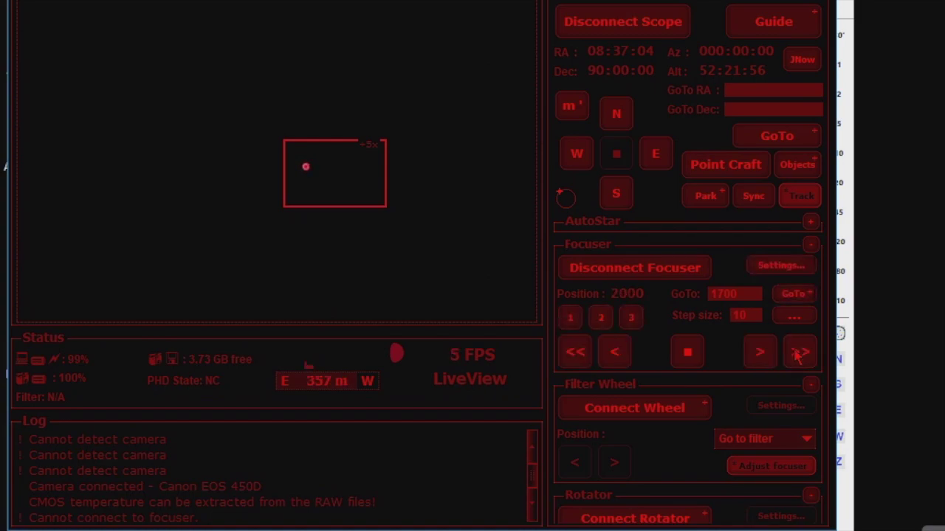
left_click(797, 356)
left_click(797, 355)
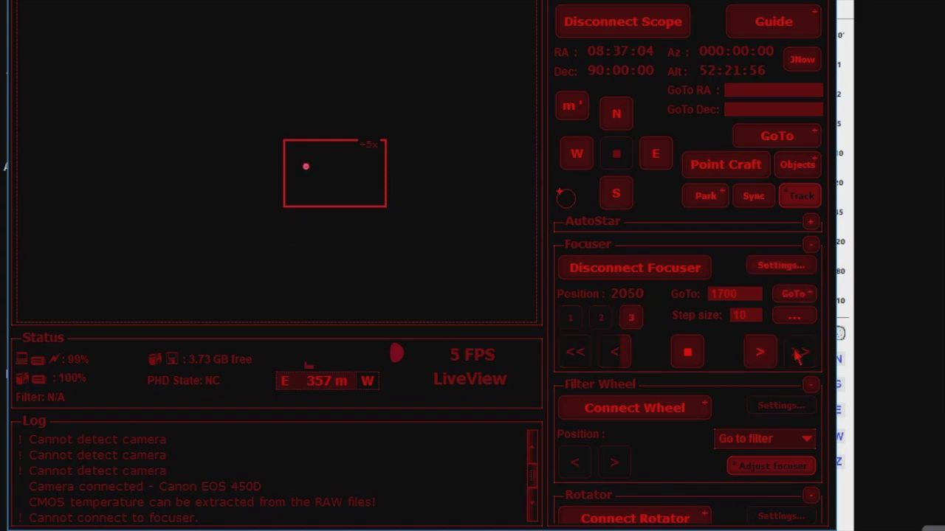
left_click(797, 356)
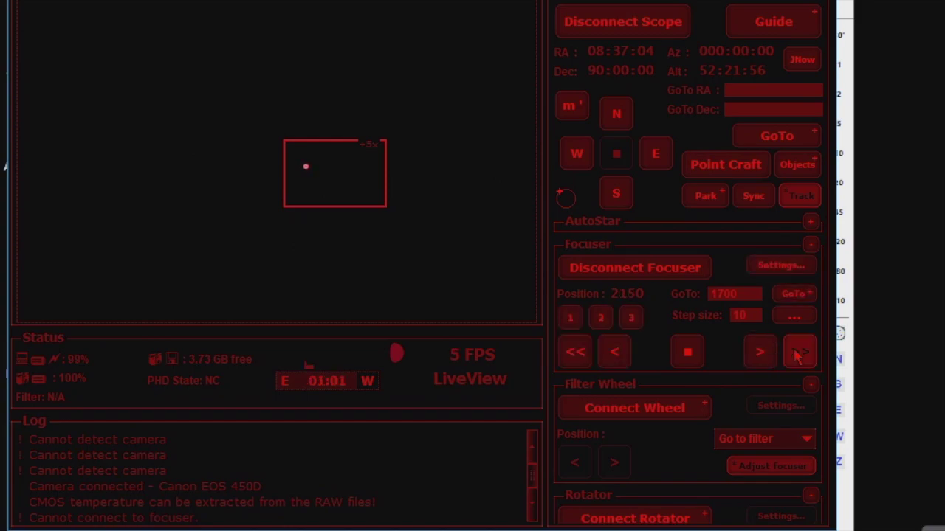
left_click(797, 355)
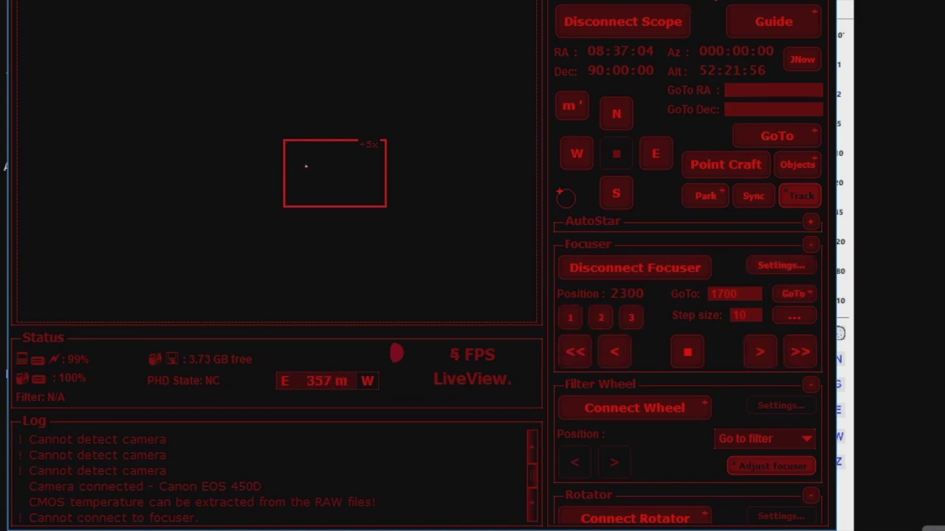
Show the Focusing Aid FWHM/HFD readouts from the Tools tab, raise its panel, and launch Auto-Focus Aid.
key("ctrl+Tab")
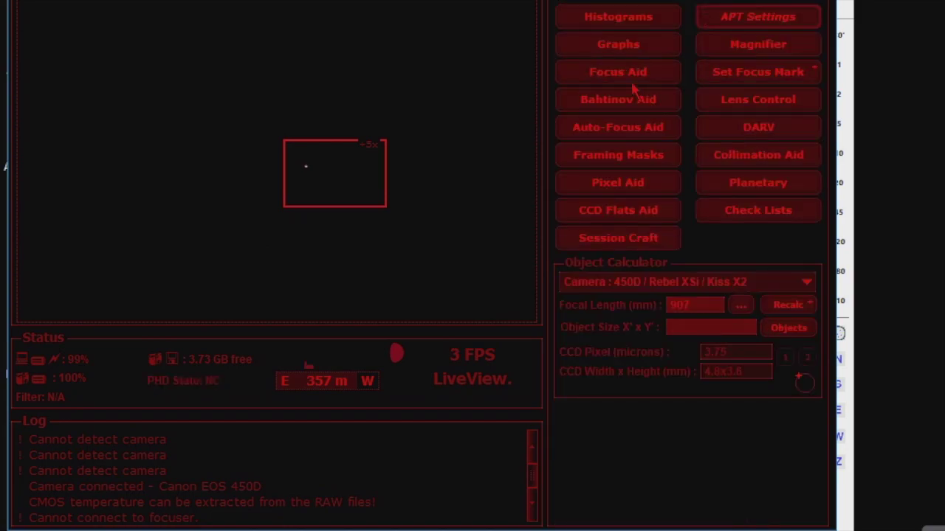
left_click(620, 74)
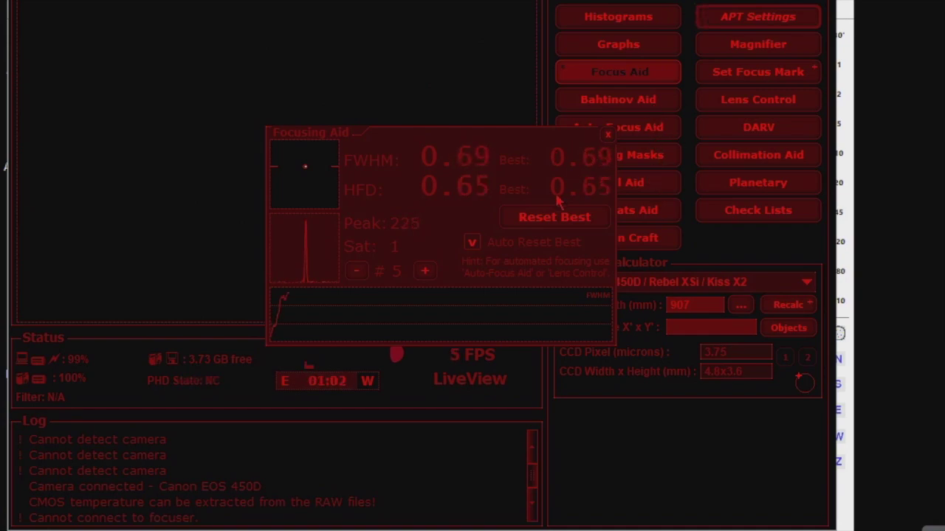
left_click_drag(556, 211, 559, 144)
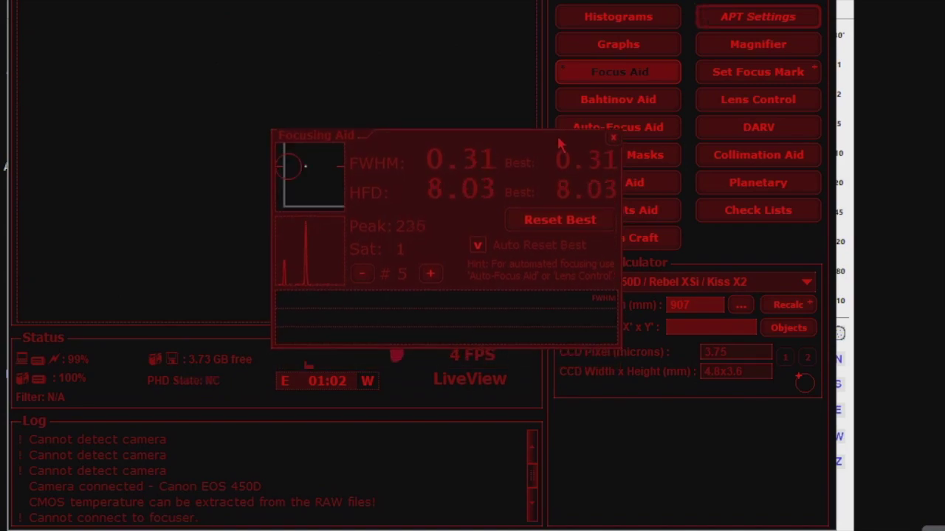
left_click(639, 133)
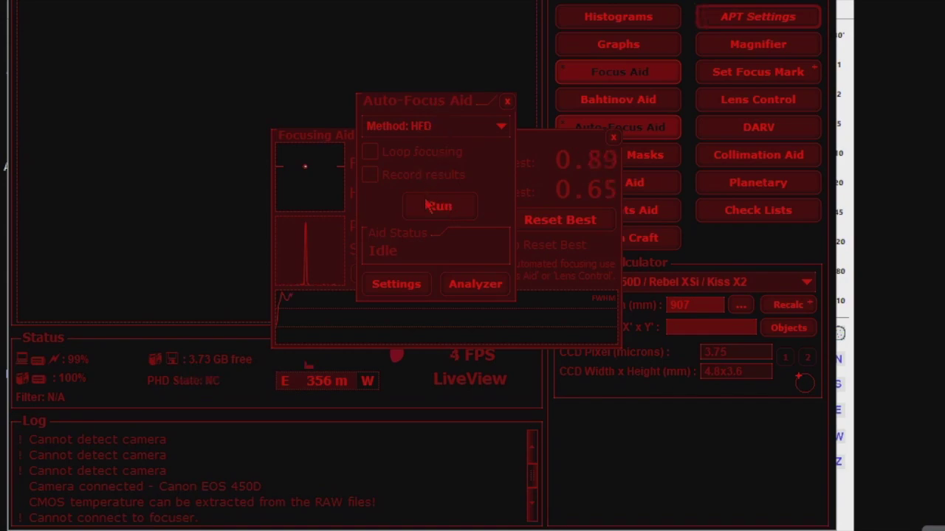
Run the Auto-Focus Aid with the HFD method until it reports successful completion.
left_click(432, 127)
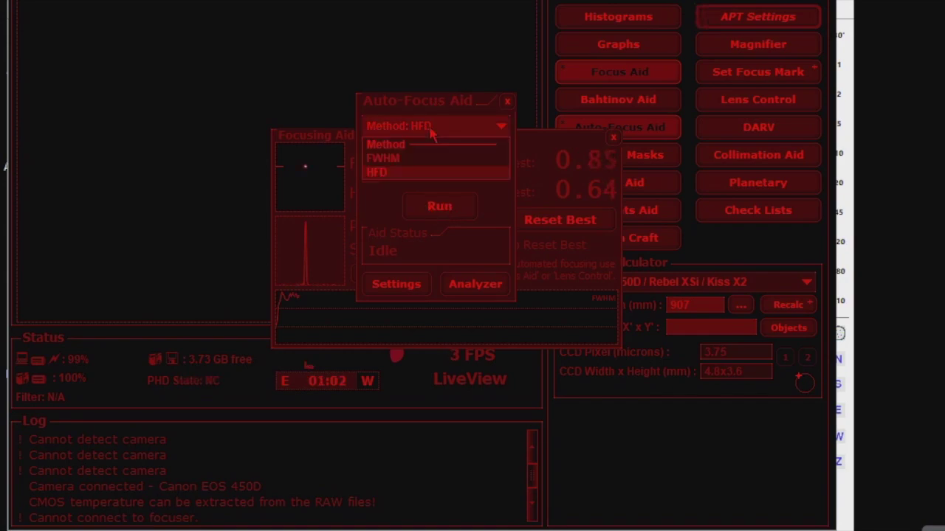
left_click(422, 171)
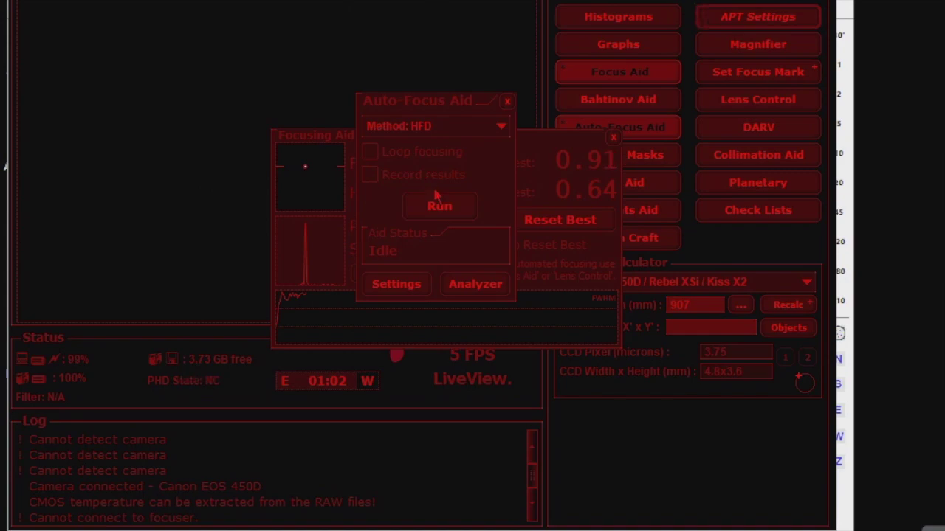
left_click(441, 206)
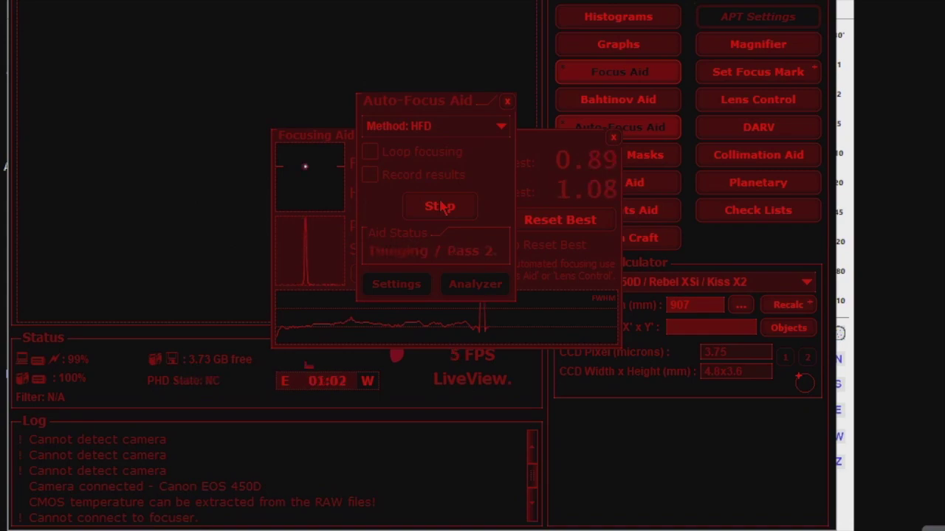
Close the Auto-Focus Aid window and then the Focusing Aid window.
left_click(507, 102)
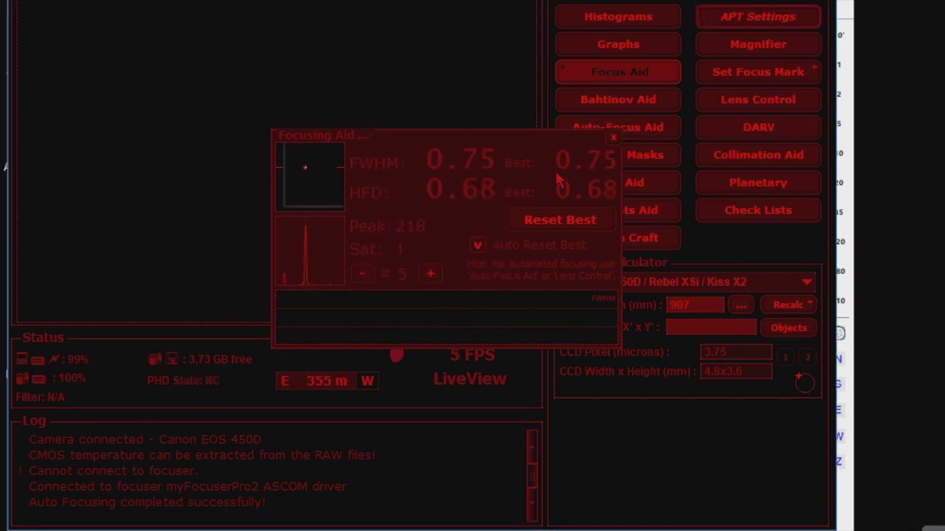
left_click(612, 140)
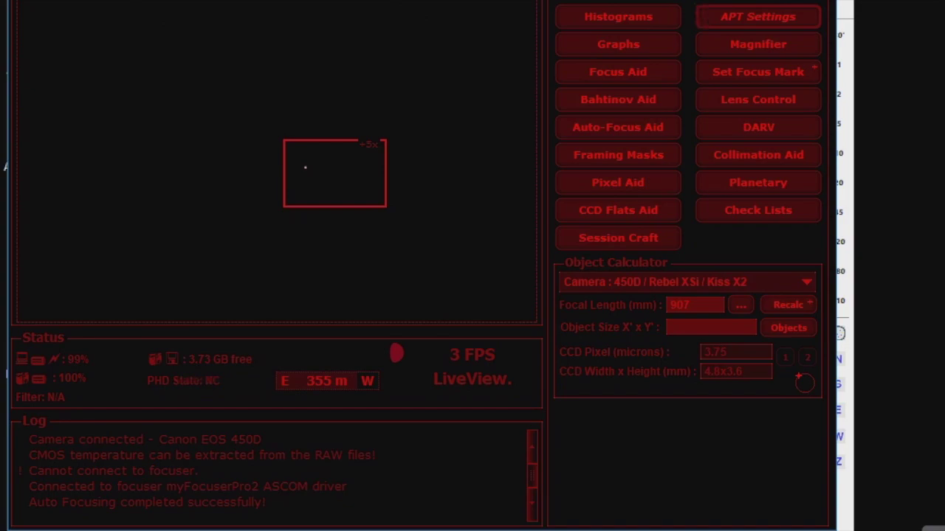